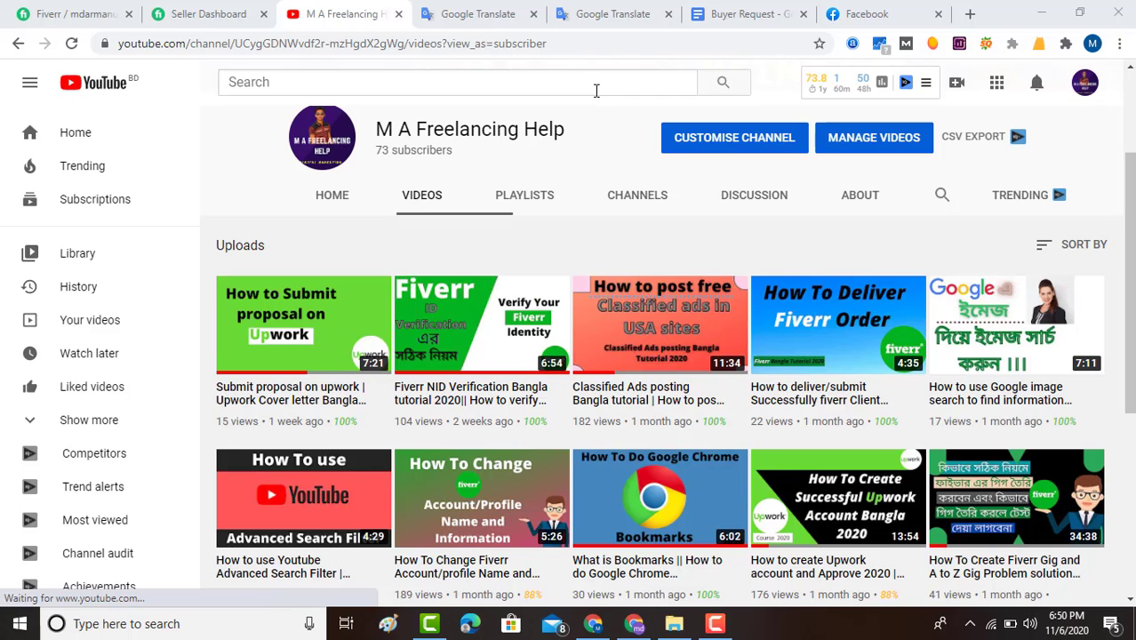
Step: Switch to the Fiverr page and look over the list of active buyer requests
click(73, 9)
scroll(500, 264, down, 6)
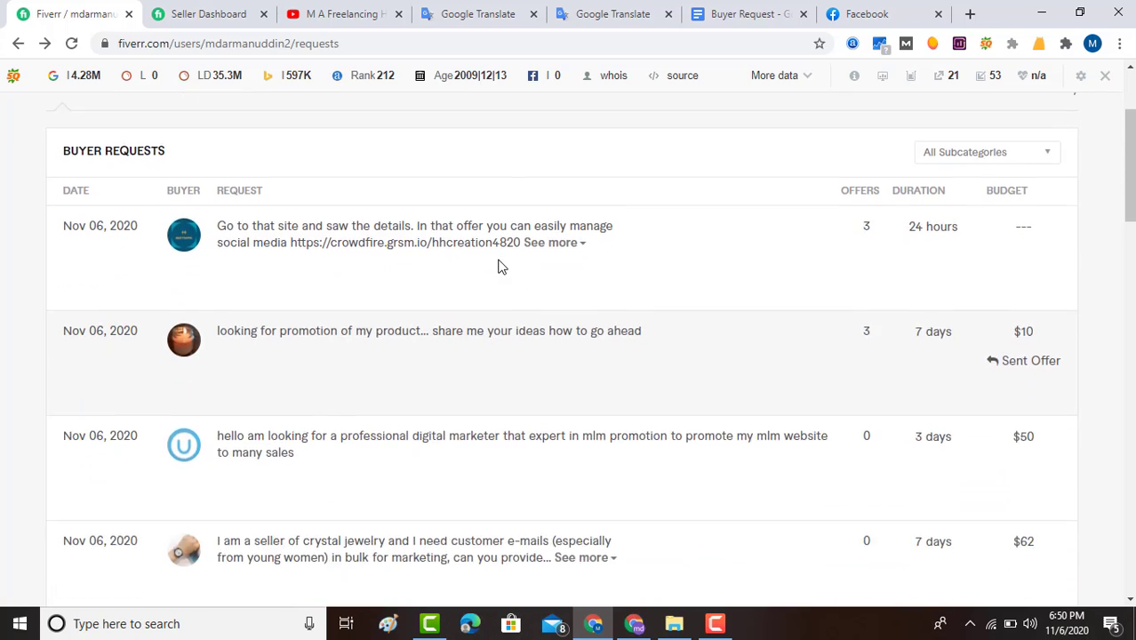
scroll(500, 258, up, 4)
scroll(495, 236, up, 3)
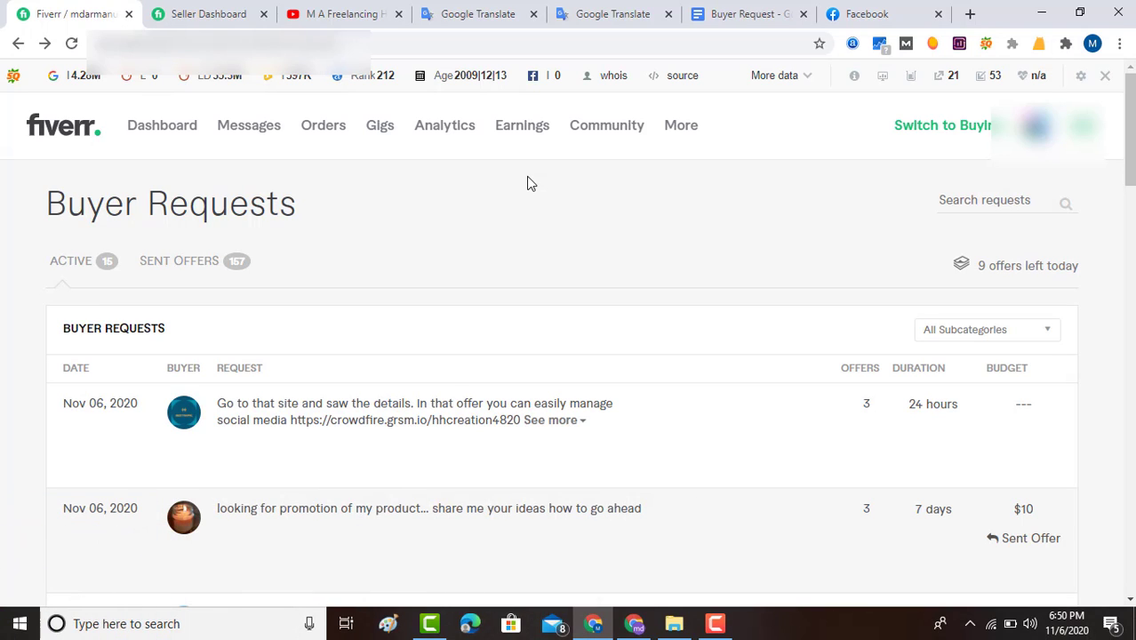
Step: View the subcategory filter options for the buyer requests, keeping All Subcategories
click(1053, 339)
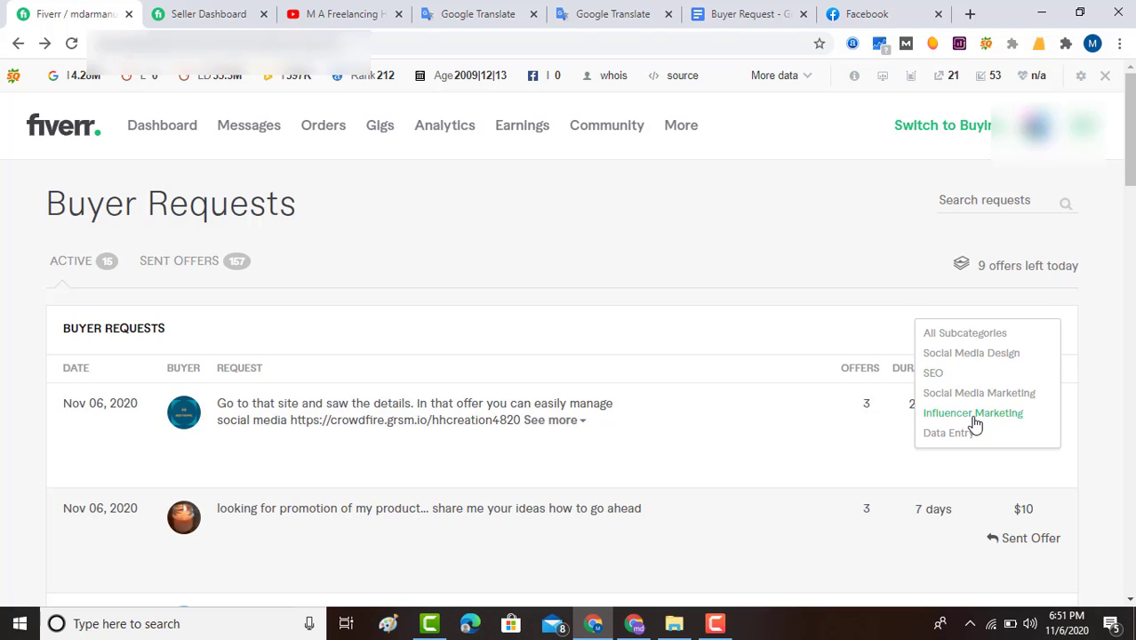
click(714, 198)
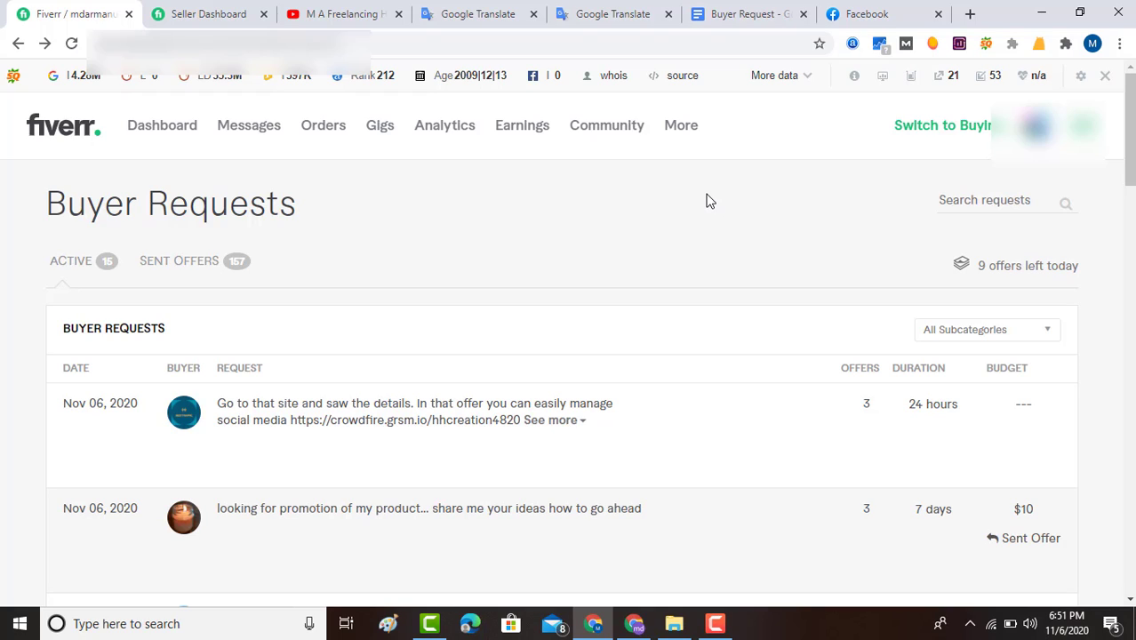
click(685, 131)
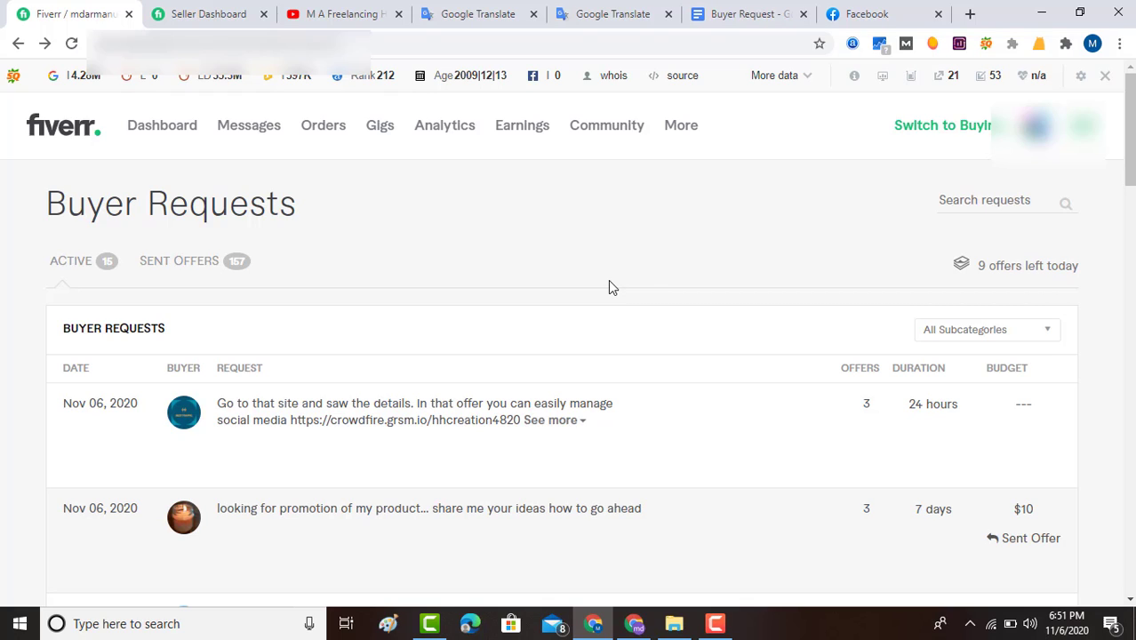
Step: Examine the active buyer requests, comparing their descriptions, offer counts, durations and budgets to find a suitable one
scroll(610, 285, down, 3)
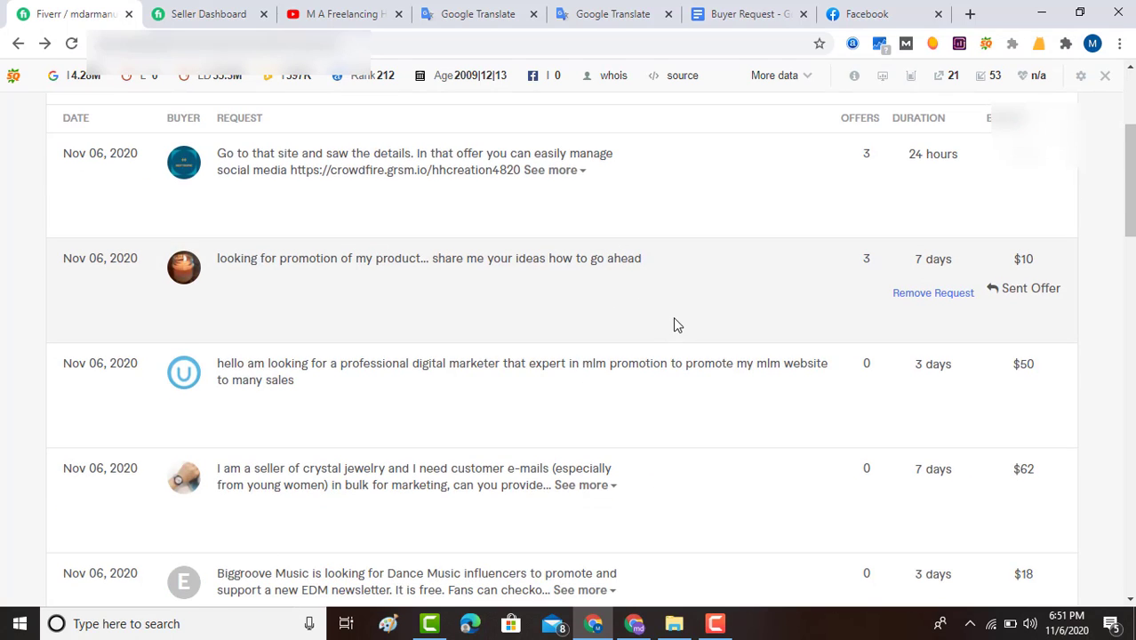
scroll(472, 305, up, 3)
scroll(511, 450, down, 3)
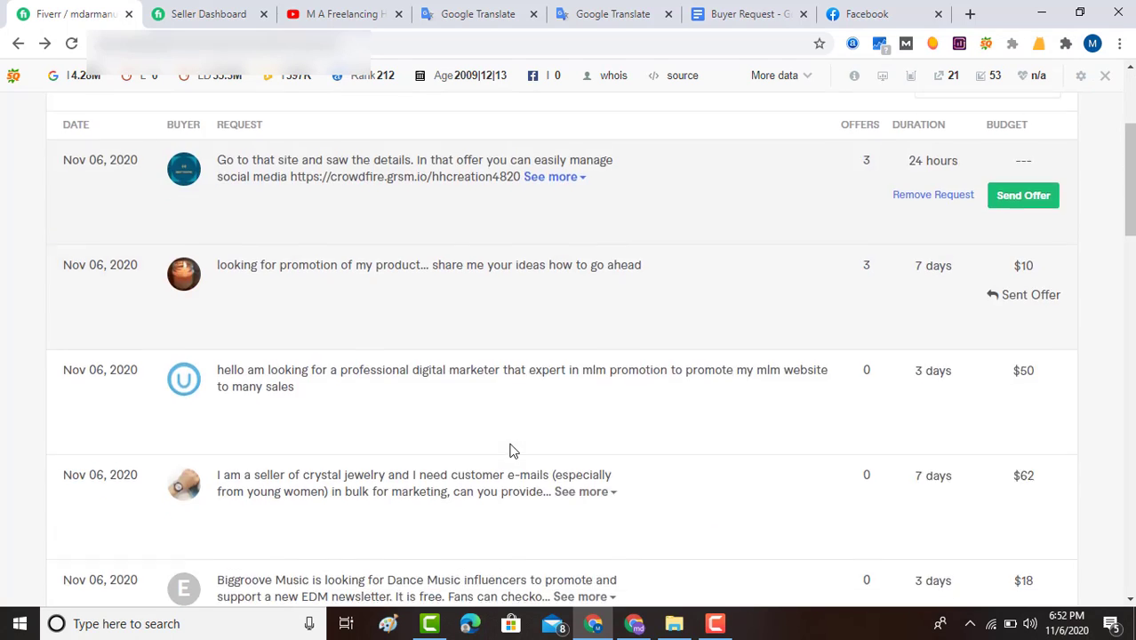
scroll(480, 427, up, 3)
scroll(426, 312, down, 2)
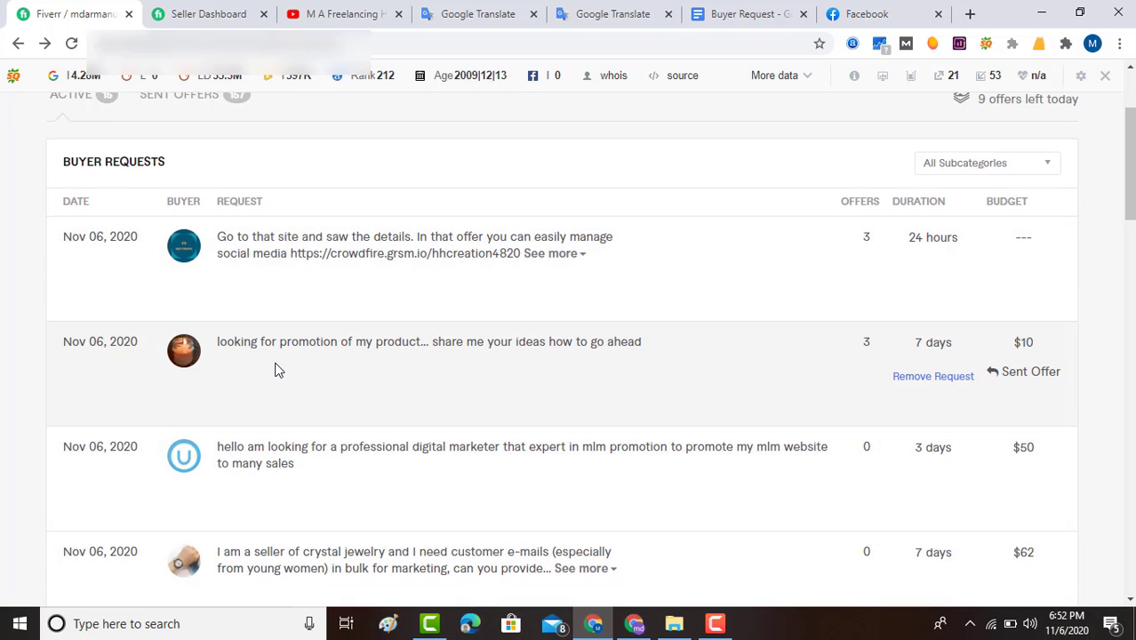
scroll(664, 355, up, 1)
scroll(661, 360, down, 4)
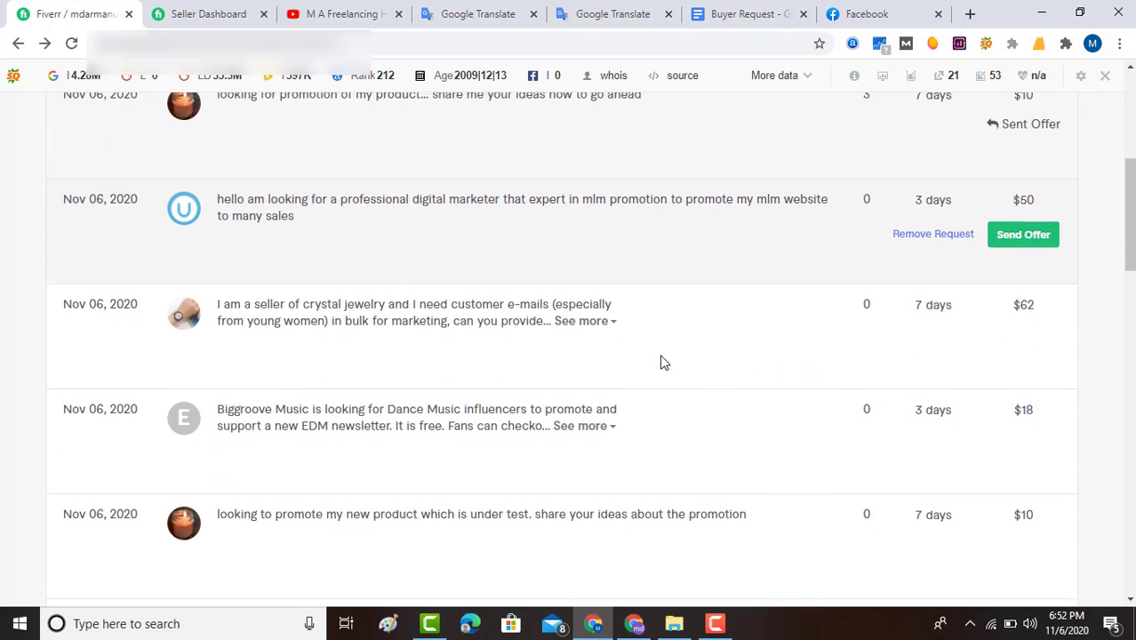
scroll(458, 331, up, 3)
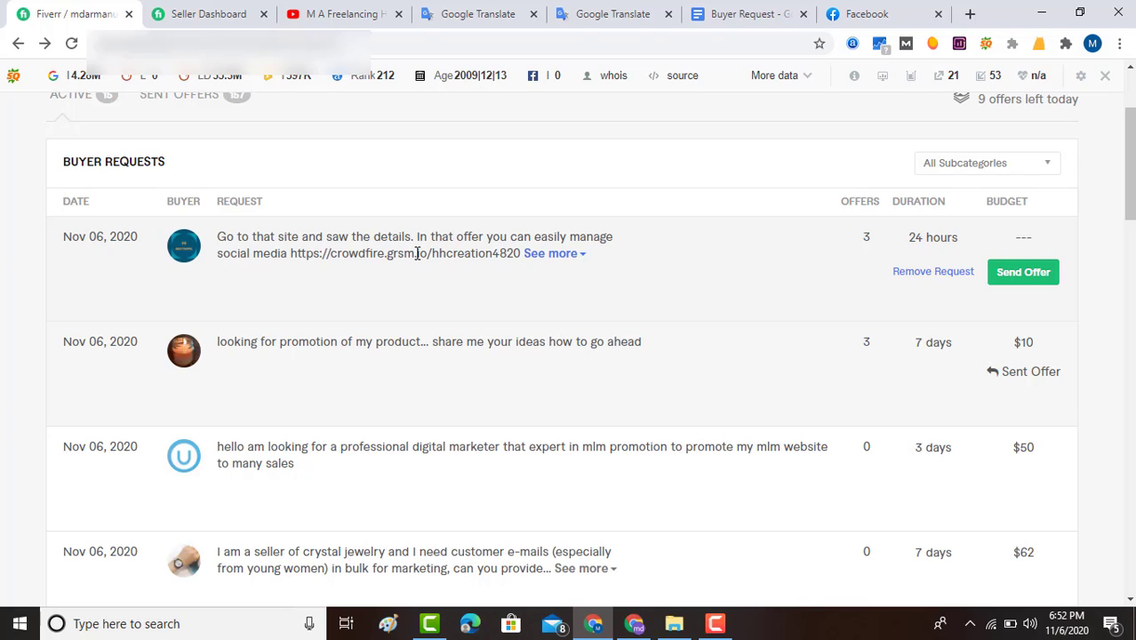
scroll(533, 417, down, 2)
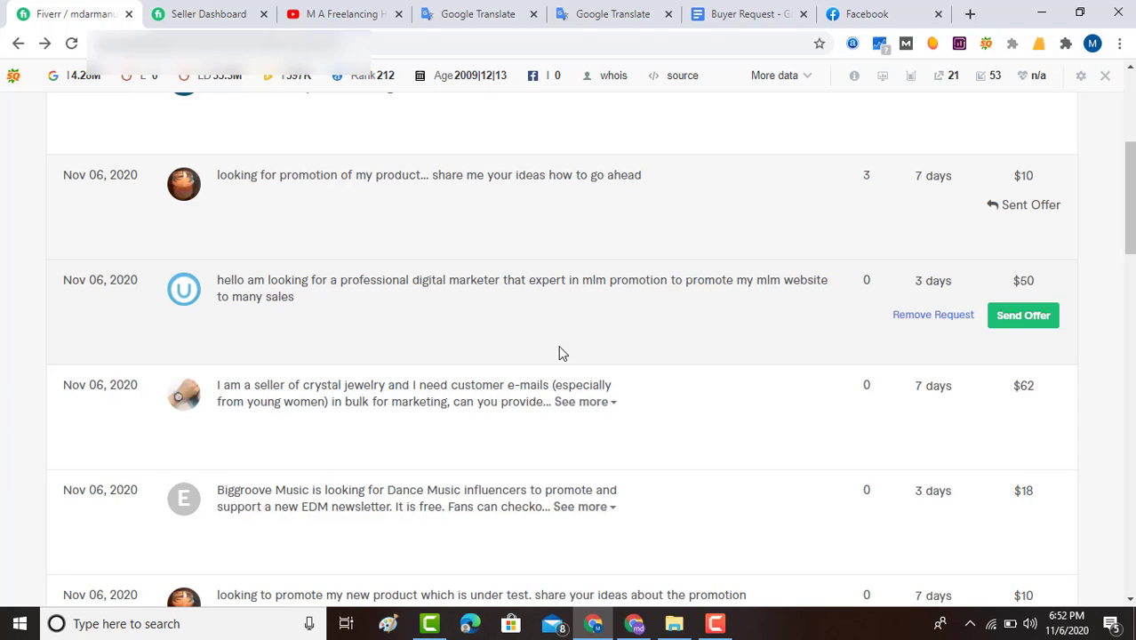
scroll(545, 478, down, 2)
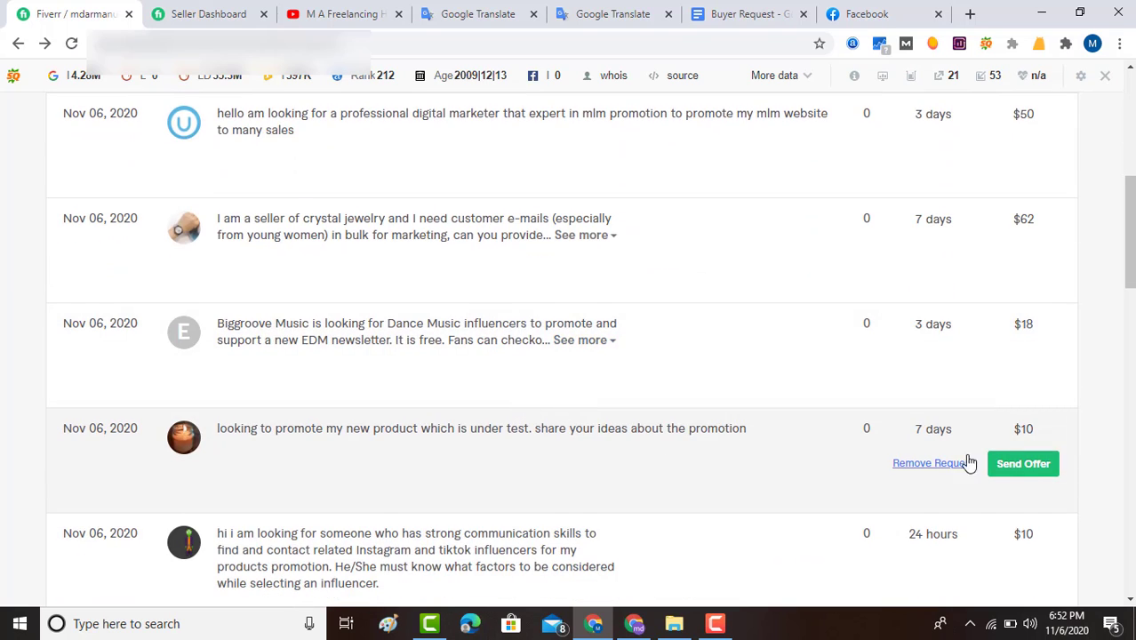
click(1031, 469)
scroll(801, 459, up, 1)
scroll(772, 460, up, 5)
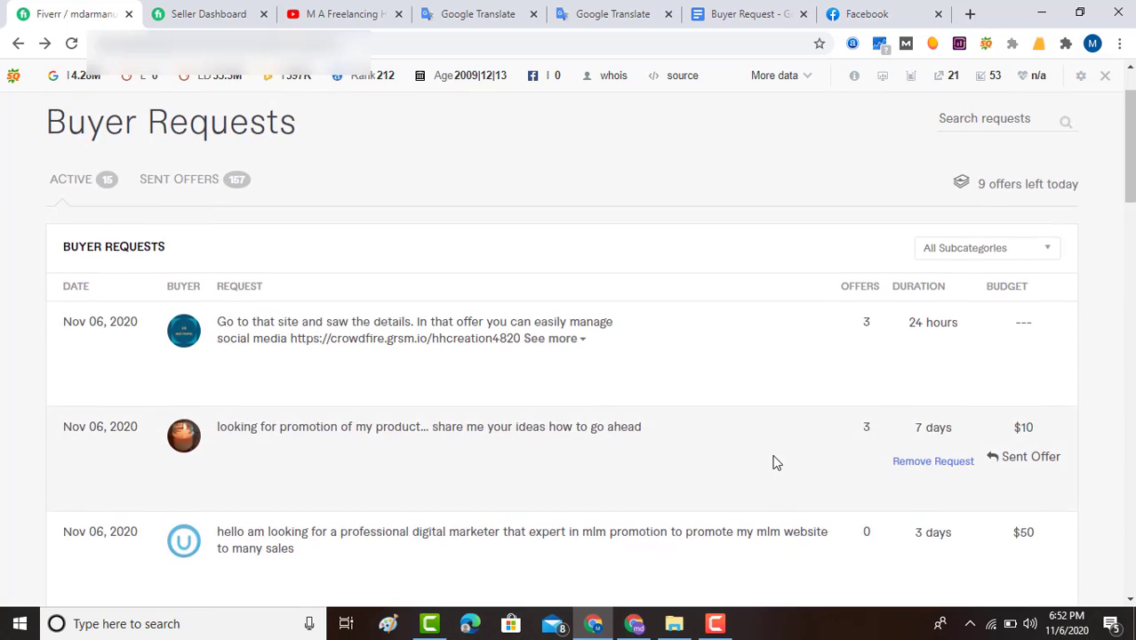
scroll(716, 410, down, 7)
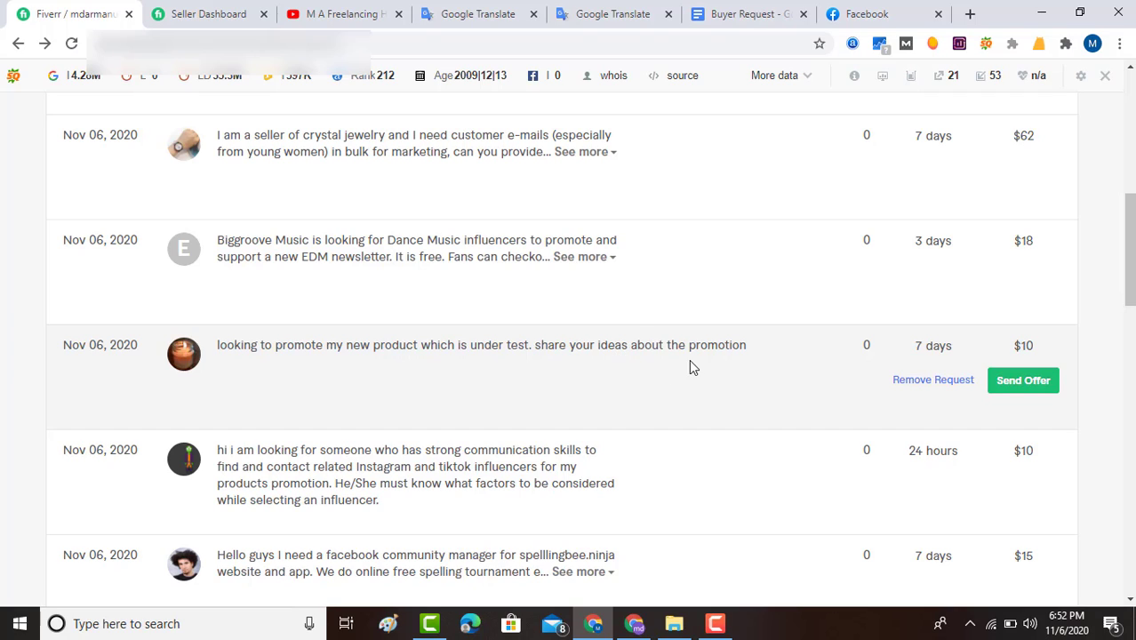
Step: Start an offer on the $10 request to promote a new product under test, using the gig "I will do facebook promotion and marketing any business in USA,UK"
click(1029, 369)
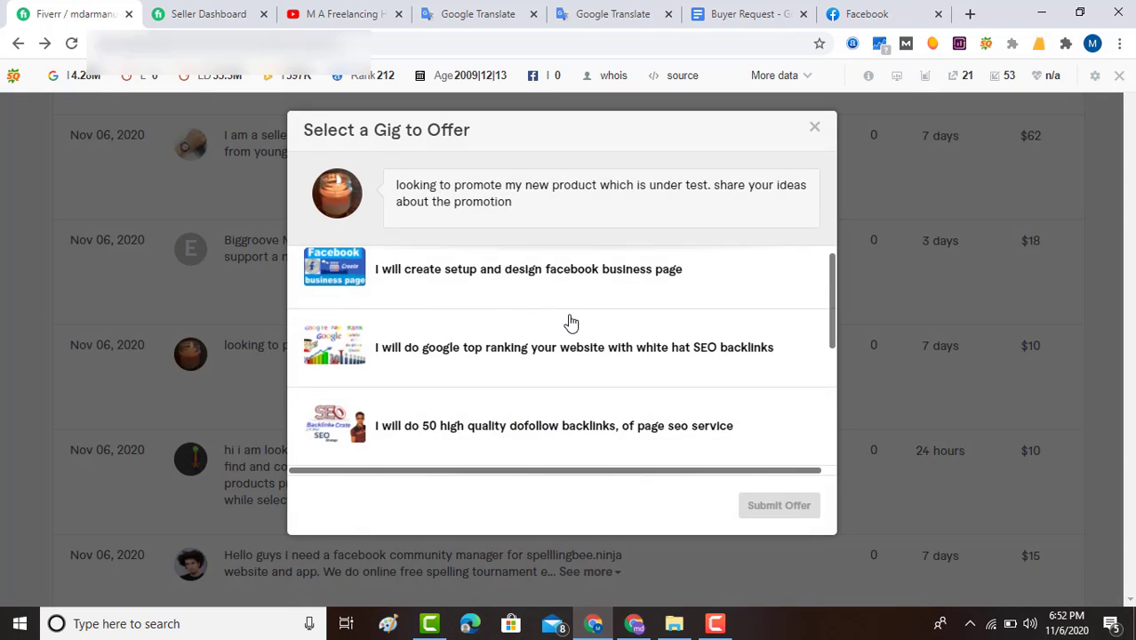
scroll(560, 333, down, 3)
scroll(538, 347, up, 3)
scroll(535, 338, down, 3)
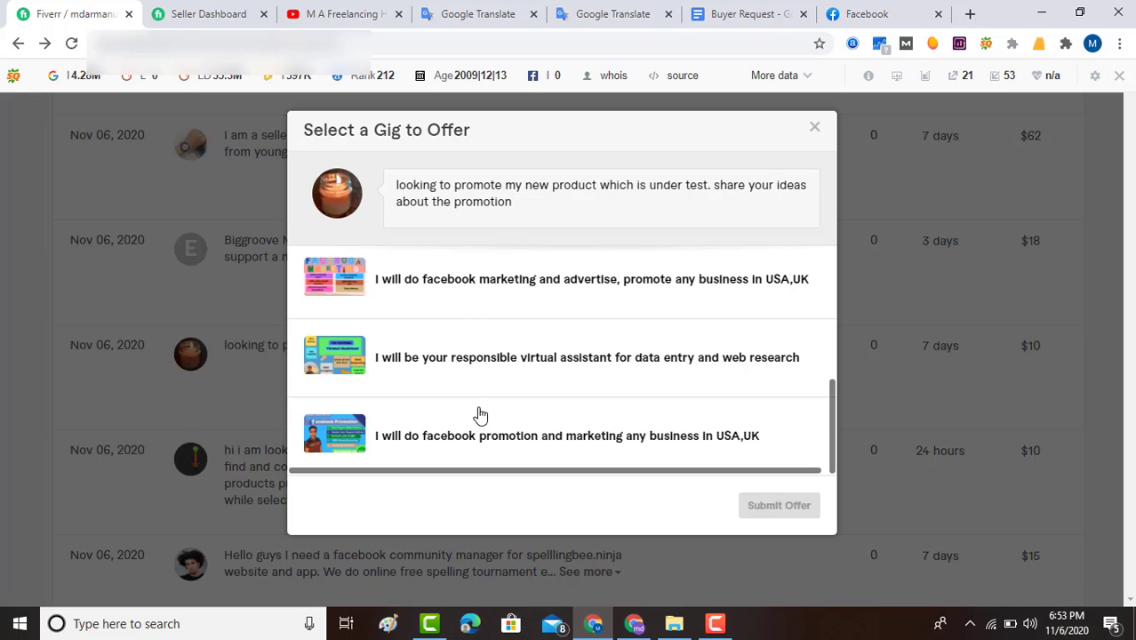
click(483, 441)
click(521, 303)
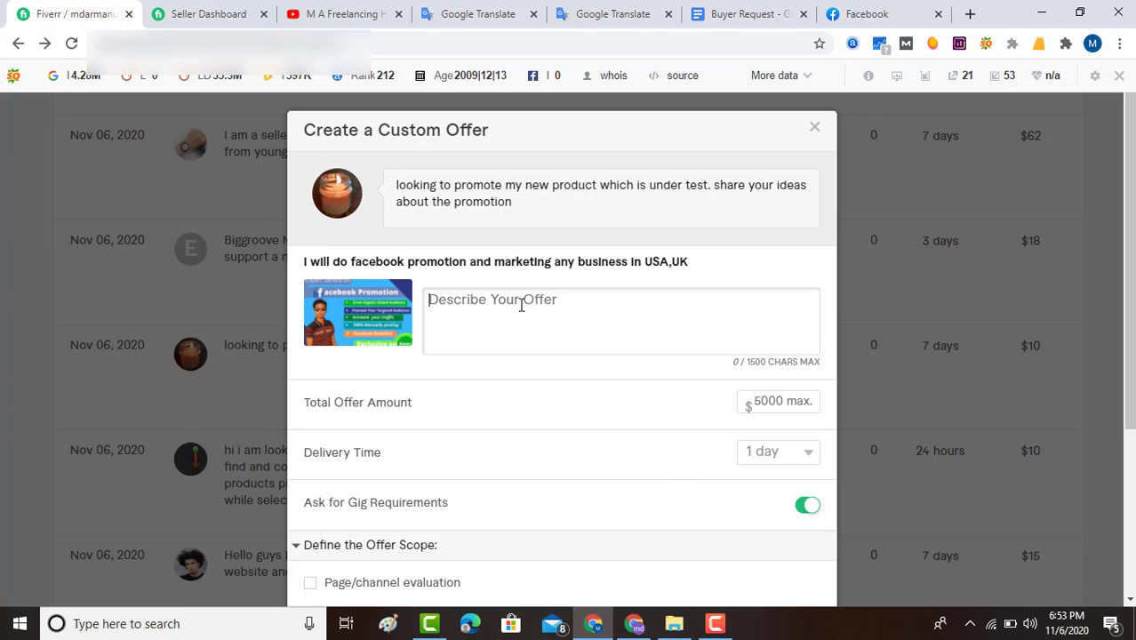
right_click(521, 303)
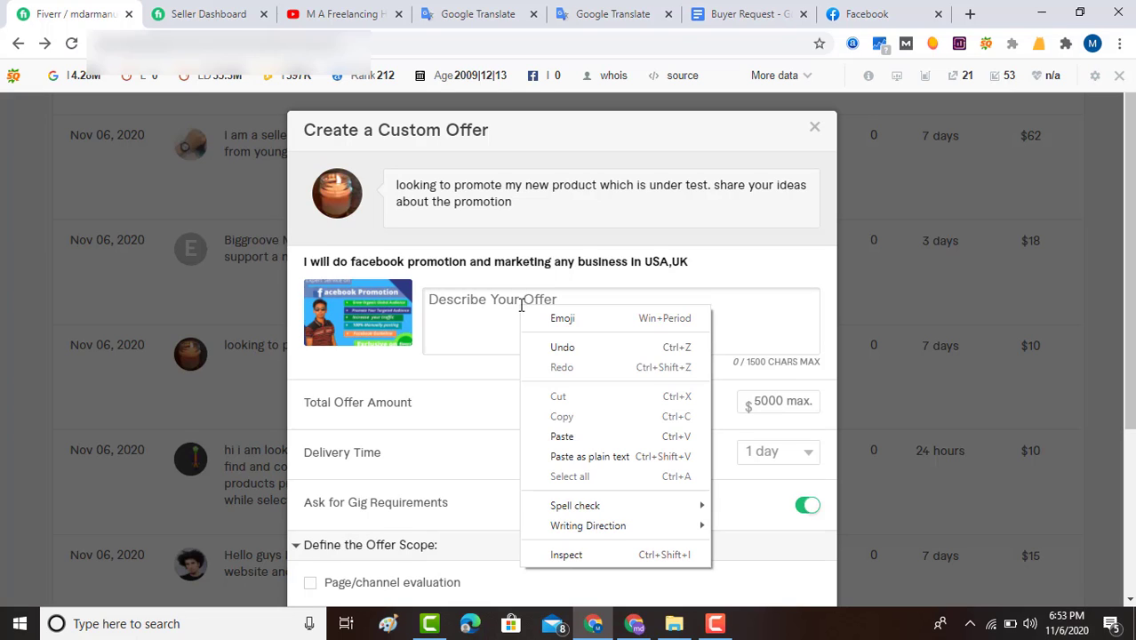
click(465, 305)
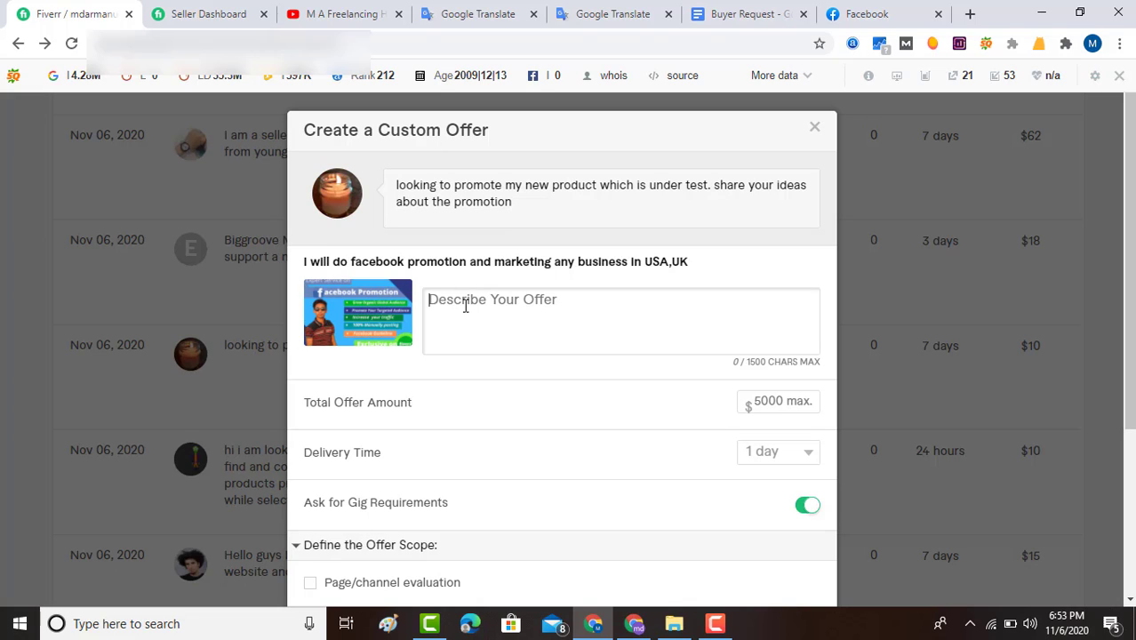
Step: Set the custom offer's total amount to $10 and its delivery time to 7 days
click(765, 401)
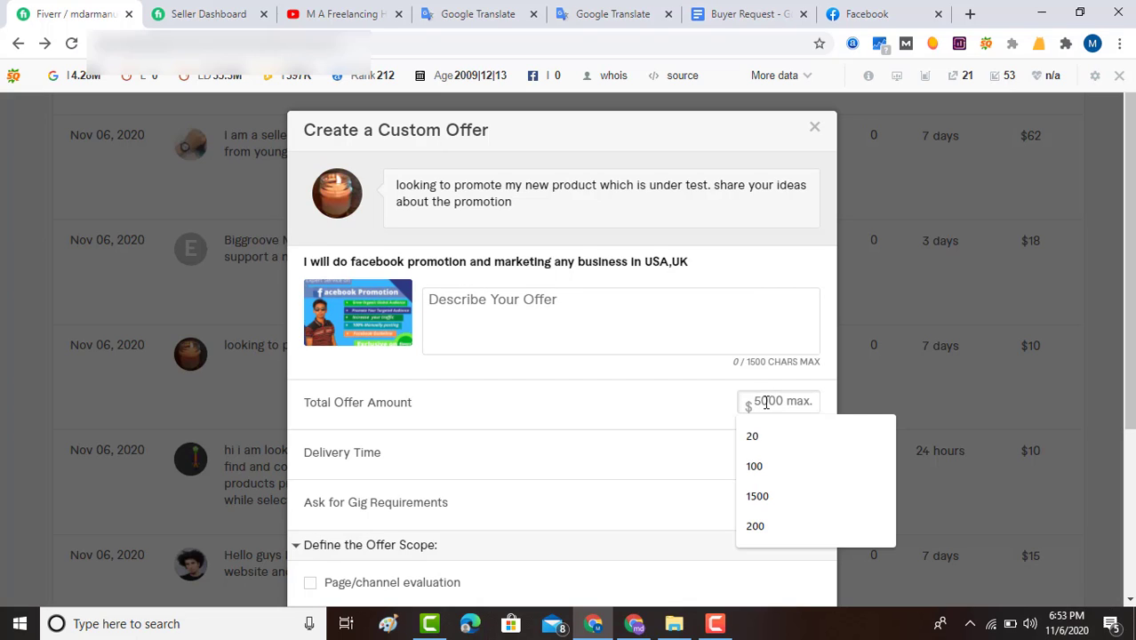
text(1)
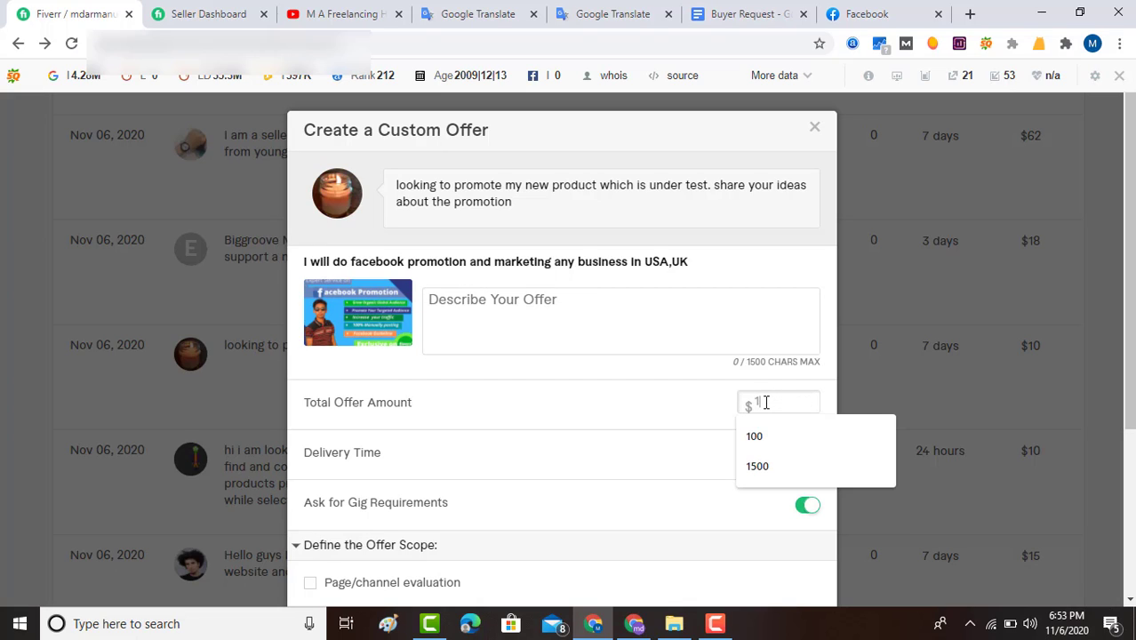
text(0)
click(715, 474)
click(760, 454)
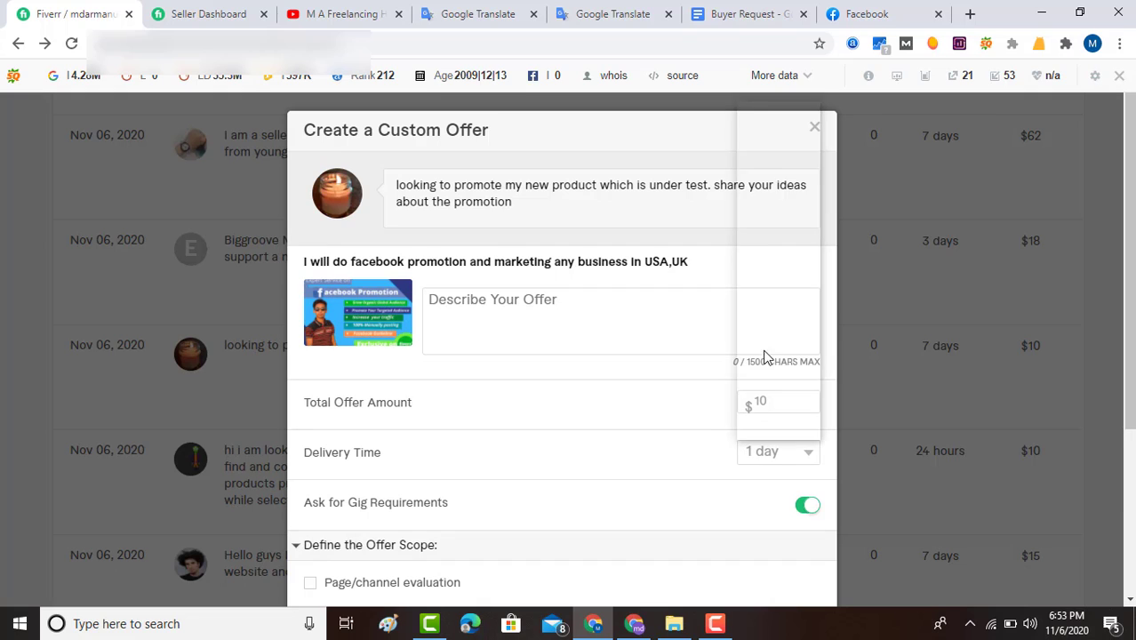
click(767, 214)
Step: Include Page/channel evaluation, Schedule posts, Full-time engagement and Action plan in the offer scope
scroll(525, 460, down, 1)
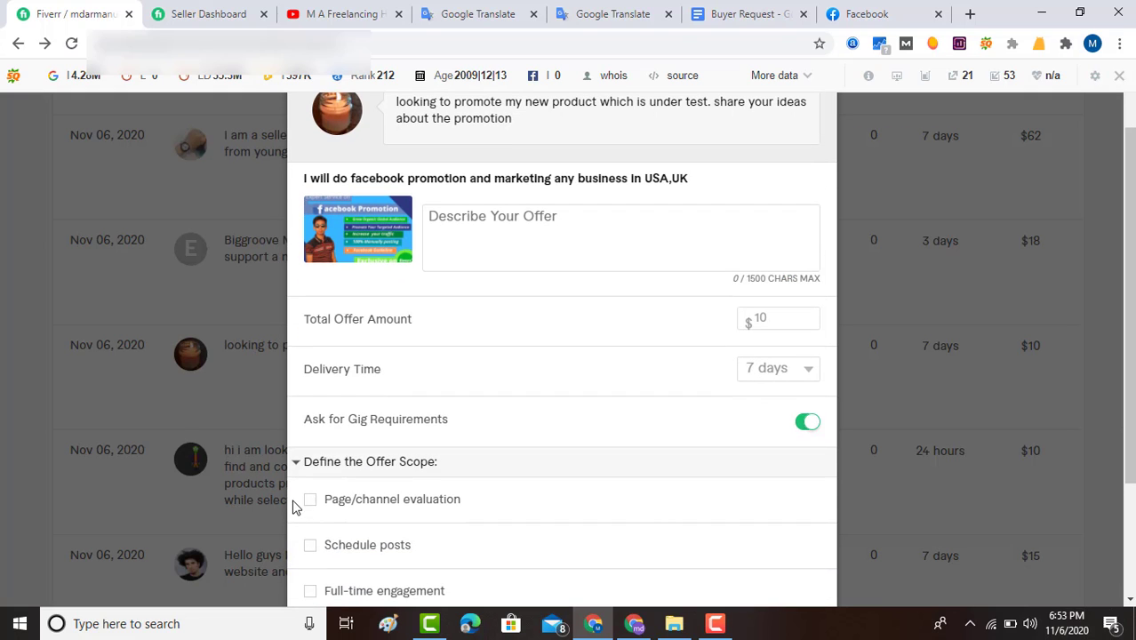
scroll(380, 507, down, 1)
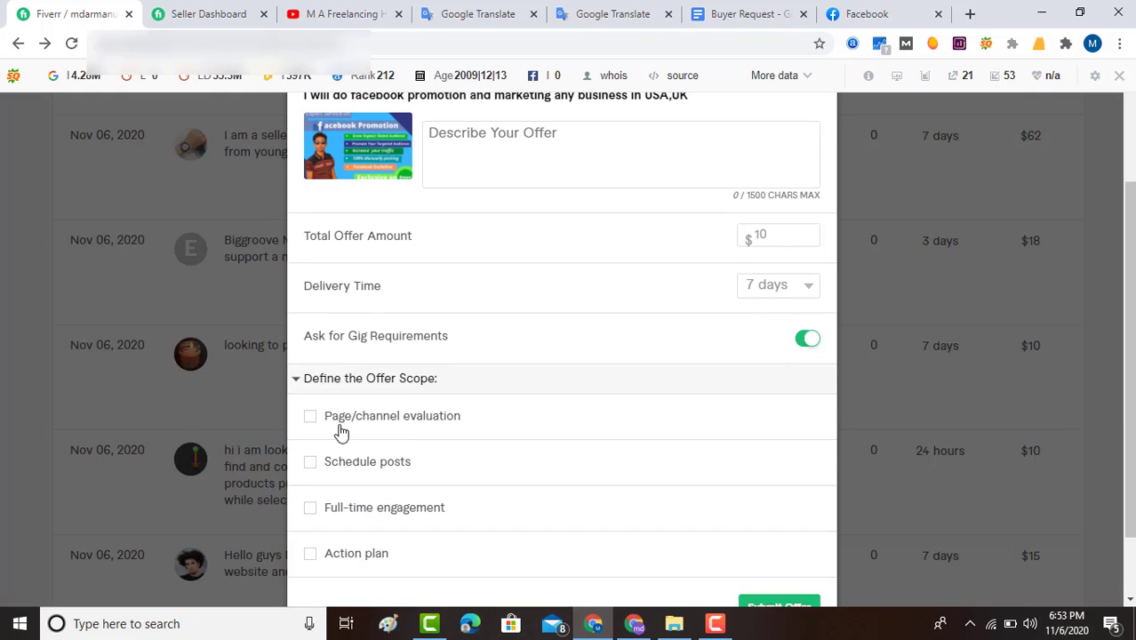
click(310, 416)
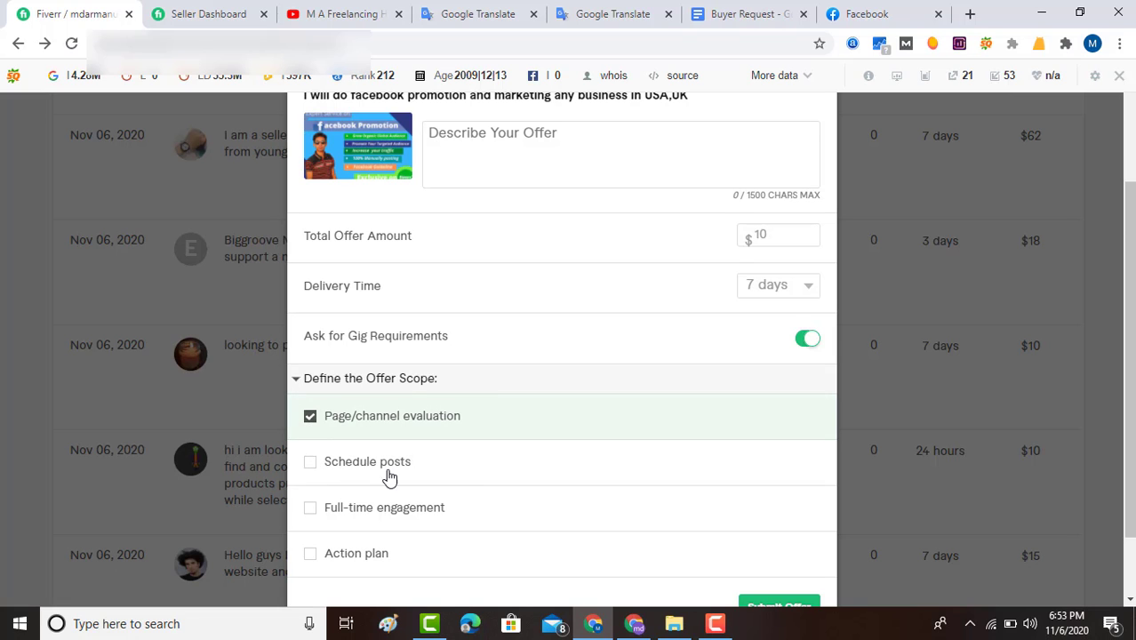
scroll(310, 453, down, 1)
click(311, 380)
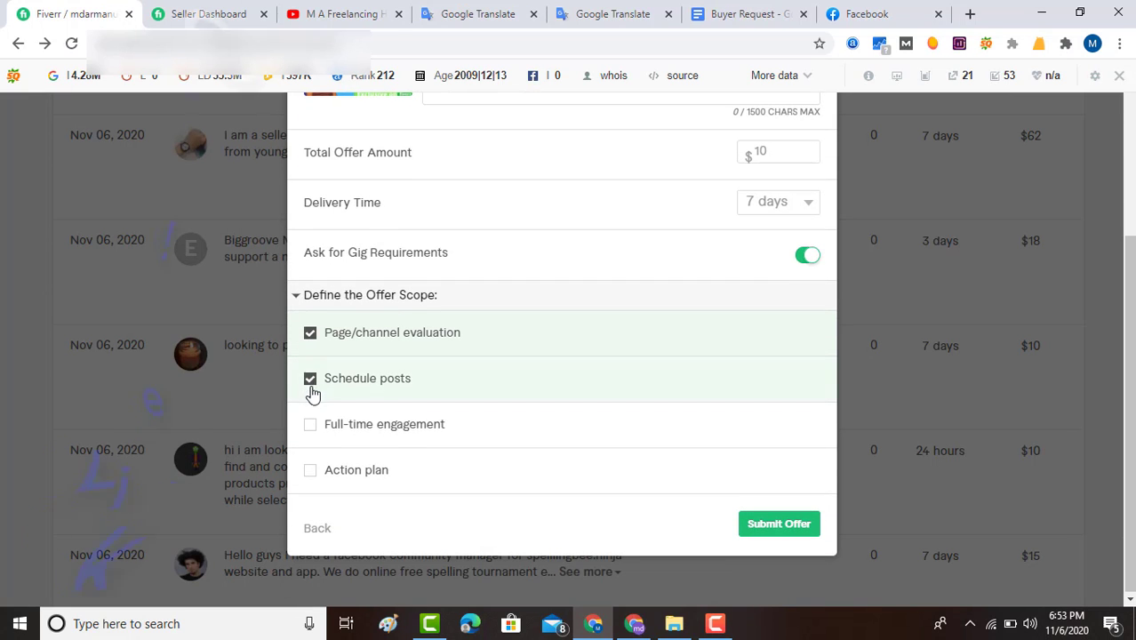
click(308, 477)
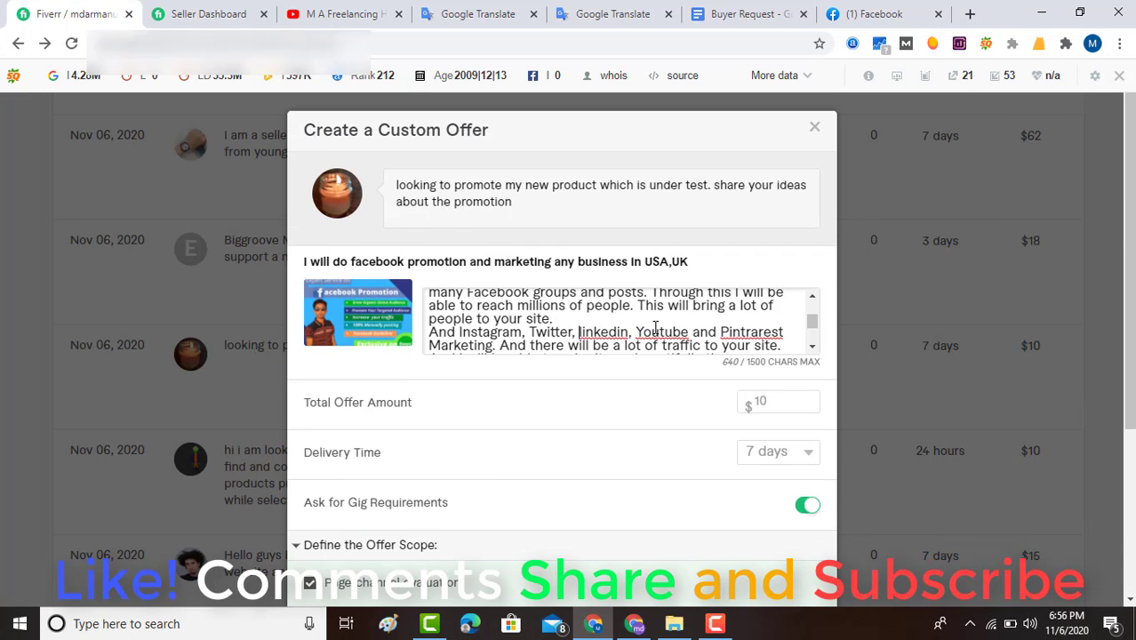
Step: Review the written offer description from greeting to closing, then check the amount, delivery time and selected scope items
scroll(659, 330, up, 3)
click(659, 330)
text(. I can help you,)
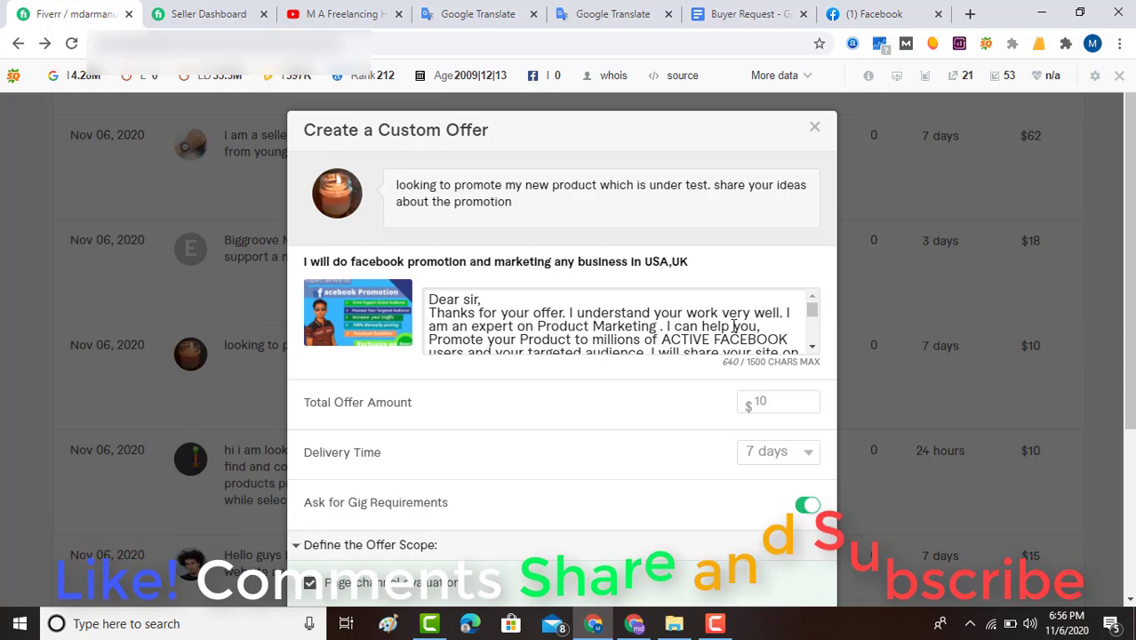
scroll(577, 327, down, 5)
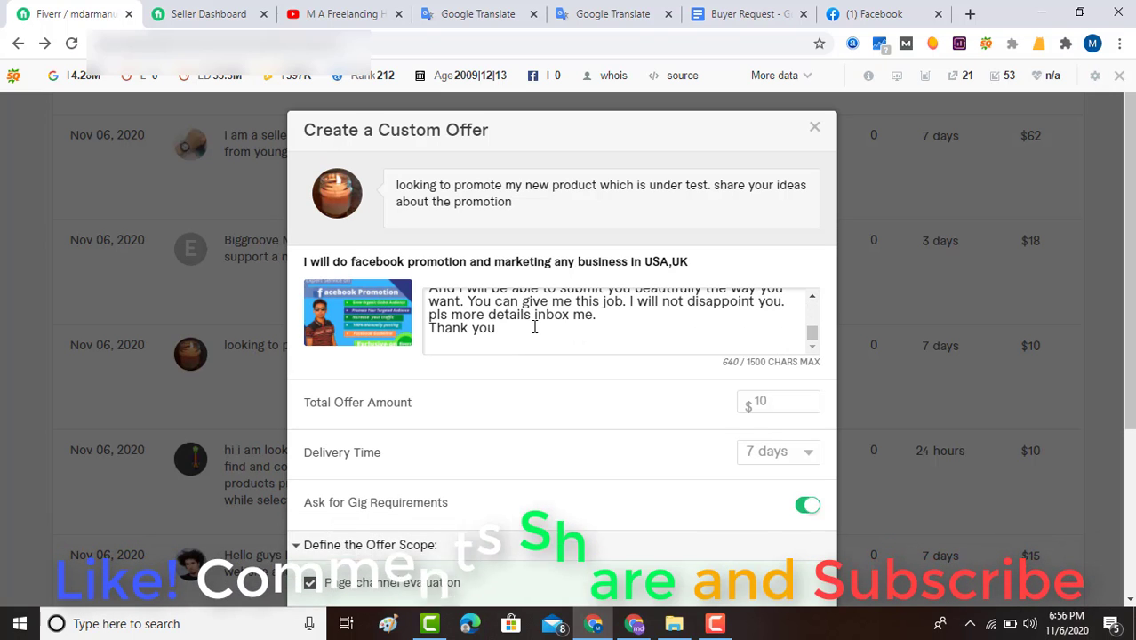
scroll(660, 325, up, 3)
scroll(662, 328, up, 2)
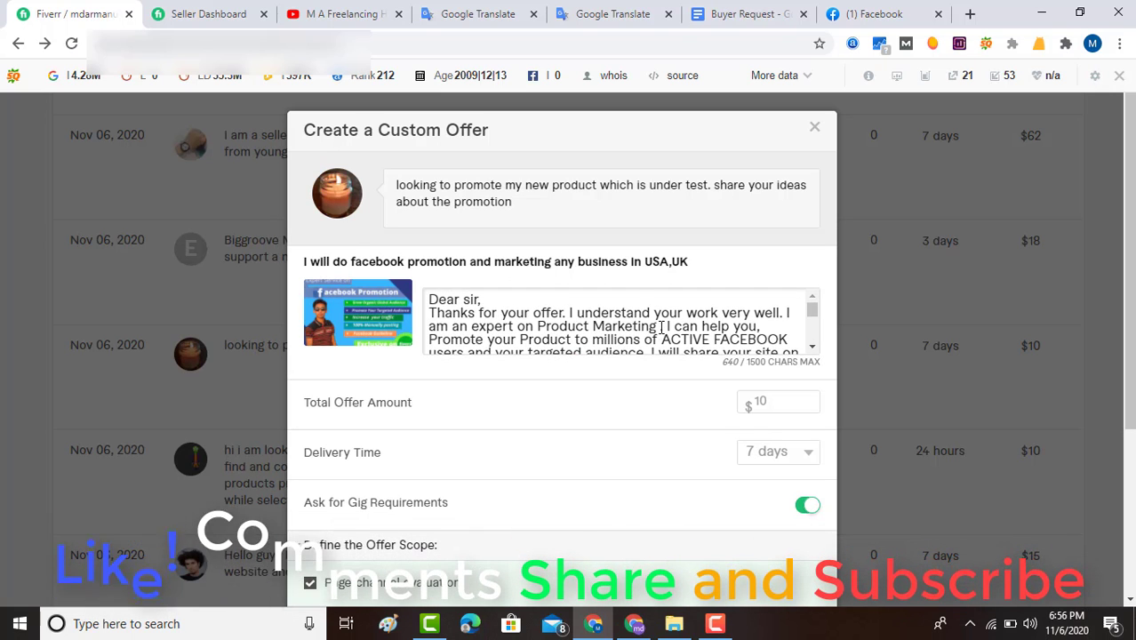
scroll(662, 327, down, 5)
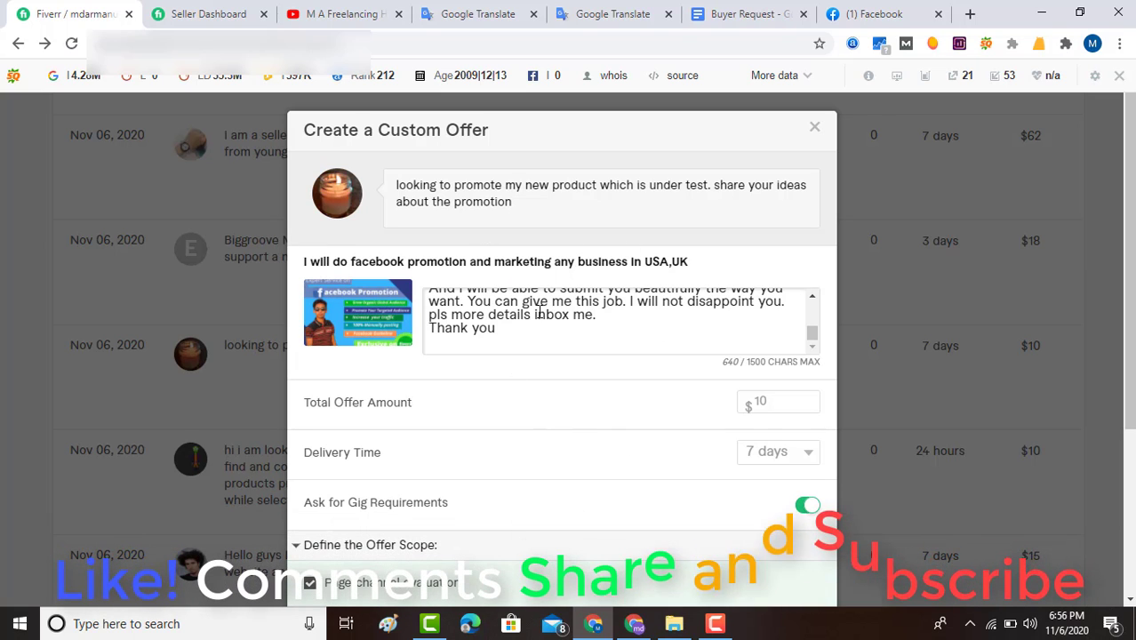
click(608, 316)
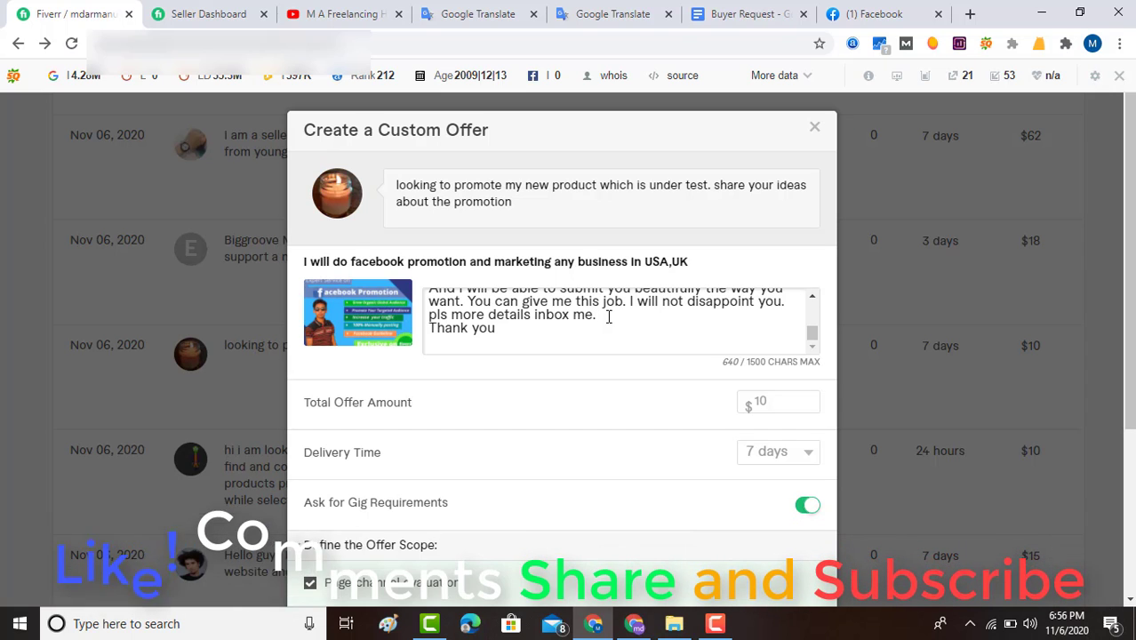
scroll(602, 324, up, 3)
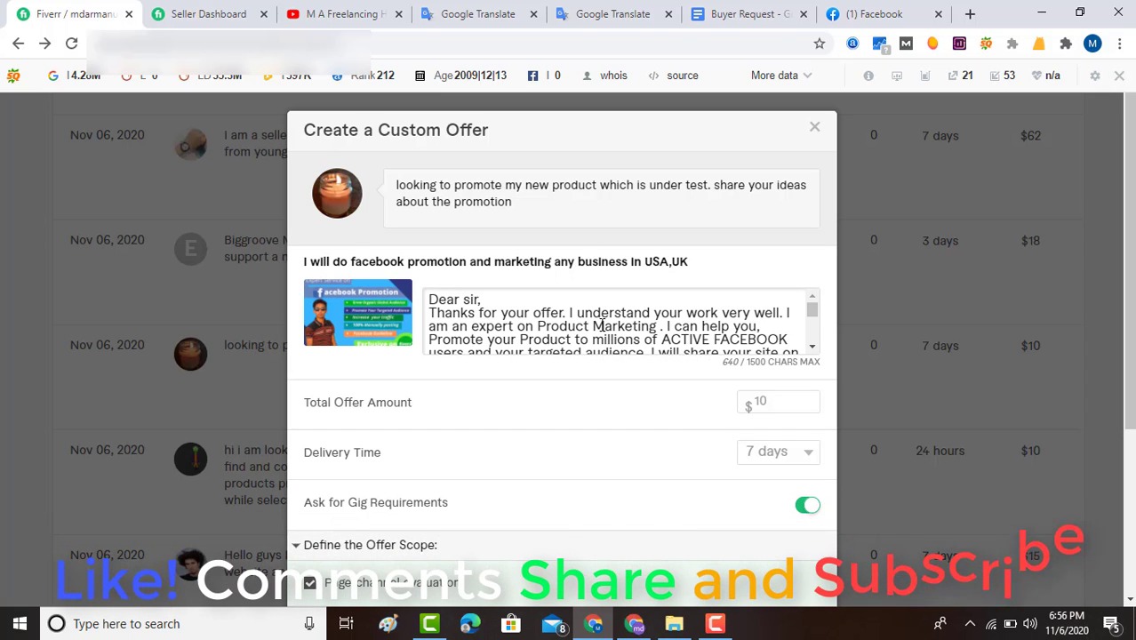
scroll(602, 325, down, 3)
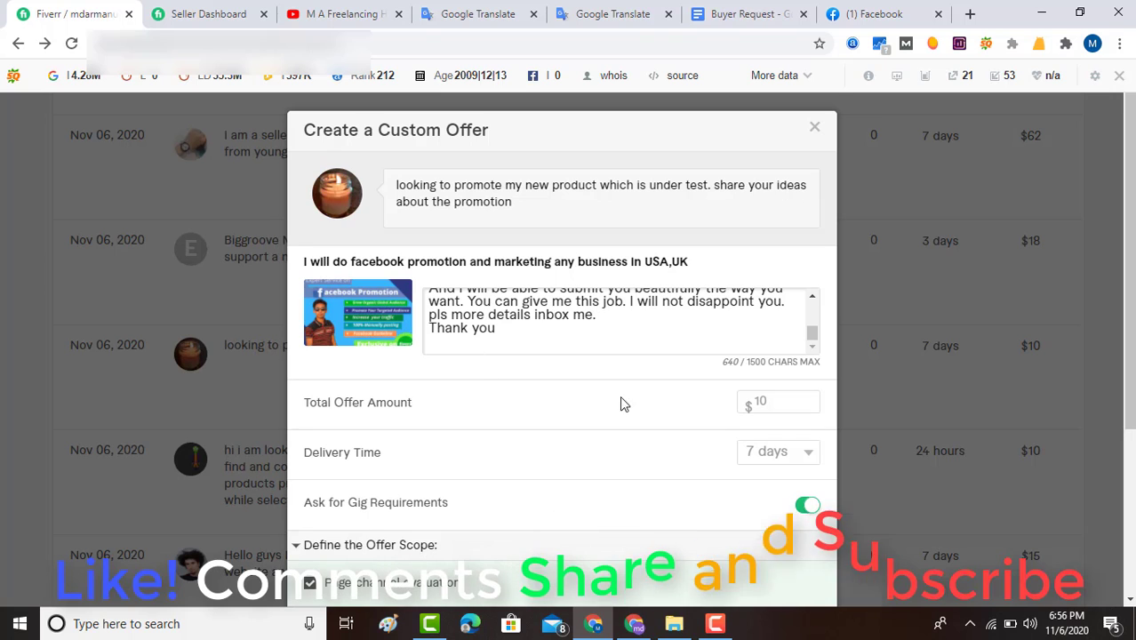
scroll(661, 415, down, 4)
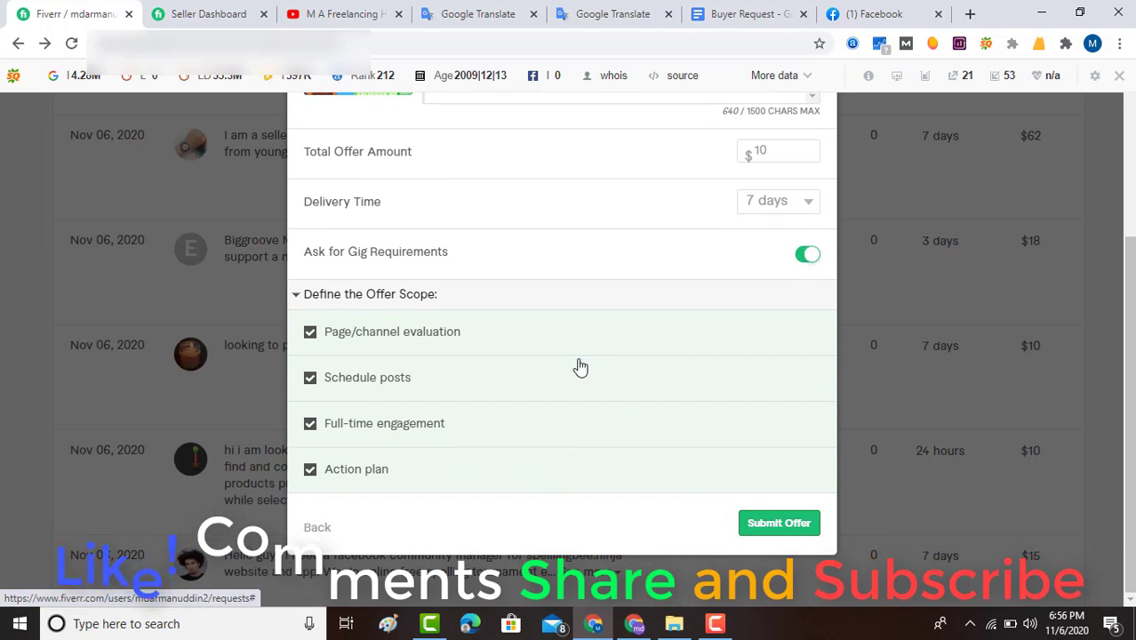
Step: Recheck the closing lines of the offer description and the selected scope, and submit the custom offer to the buyer
scroll(578, 368, up, 3)
scroll(569, 342, up, 5)
scroll(568, 337, down, 5)
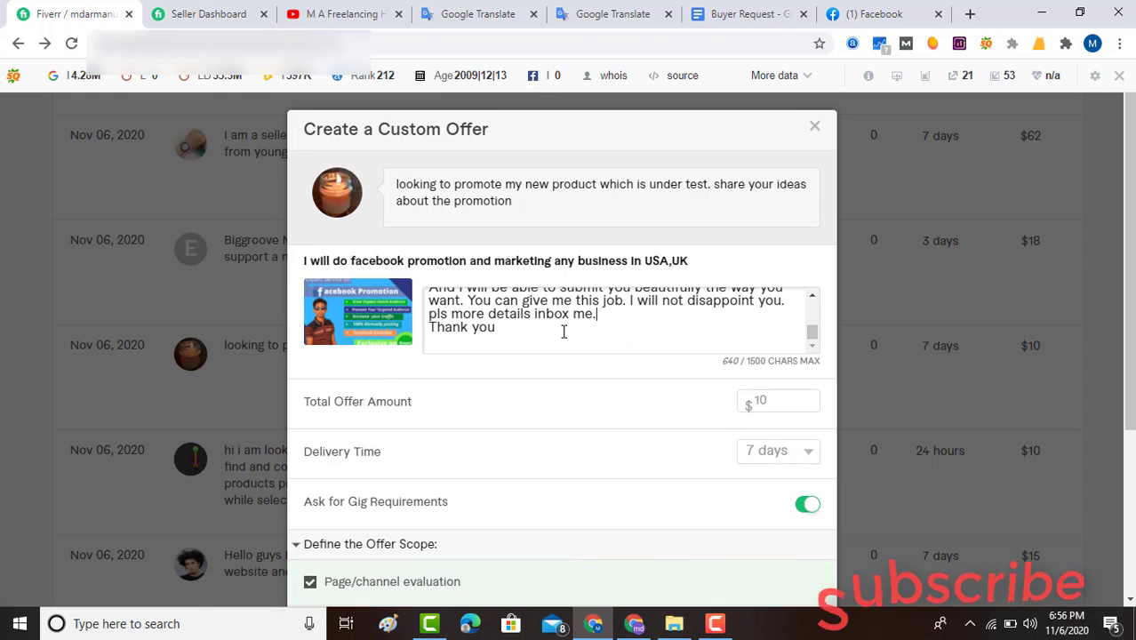
click(650, 320)
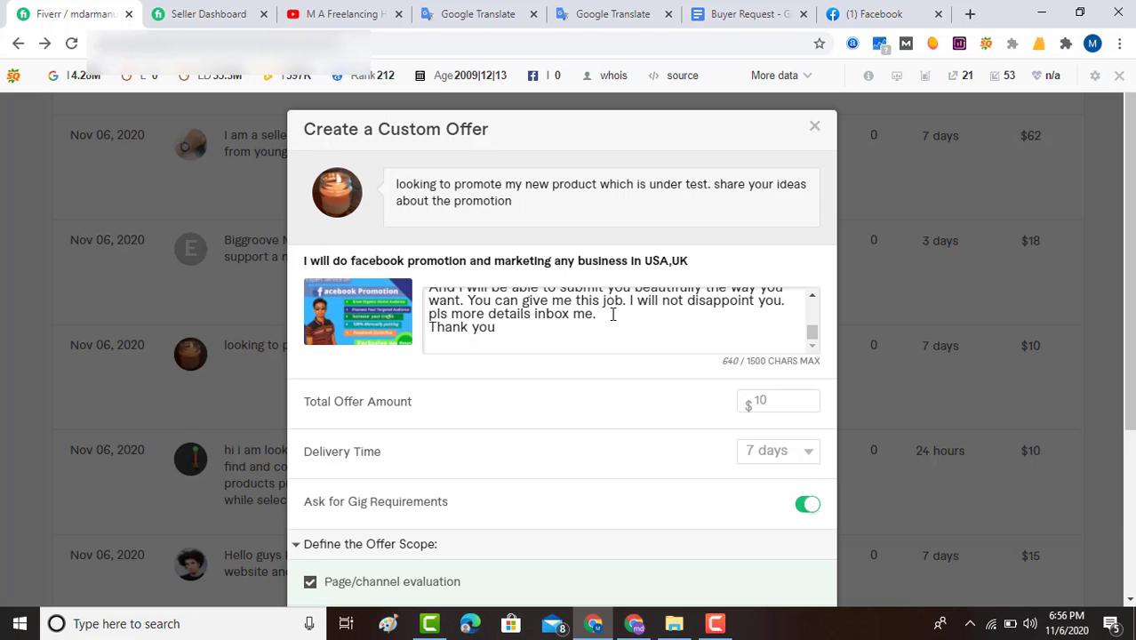
scroll(573, 356, down, 5)
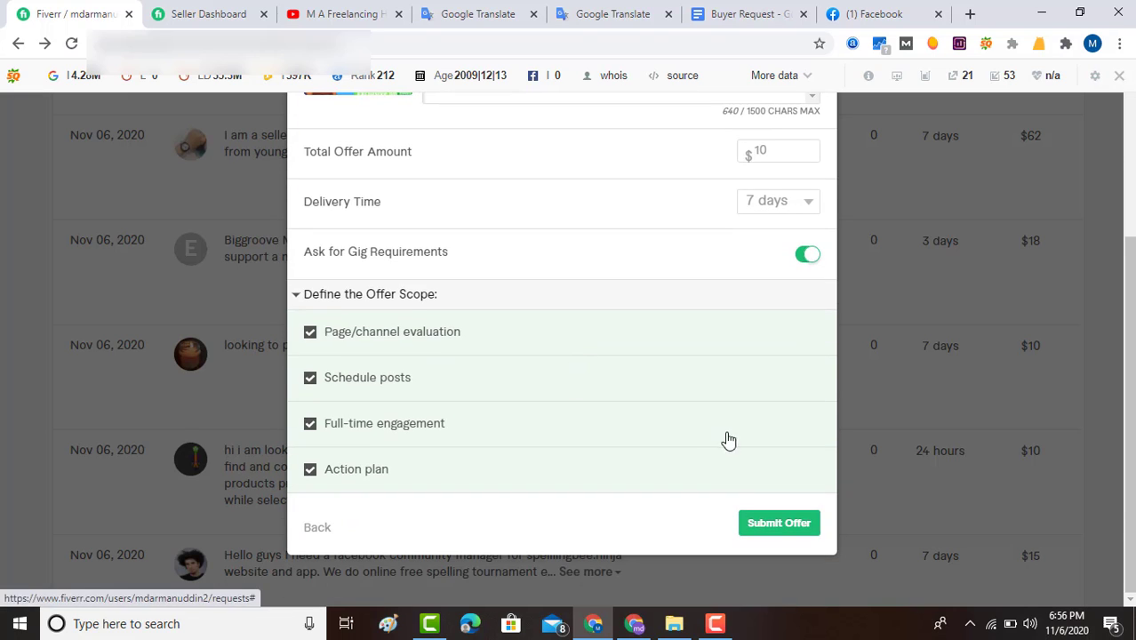
click(776, 524)
scroll(667, 482, up, 7)
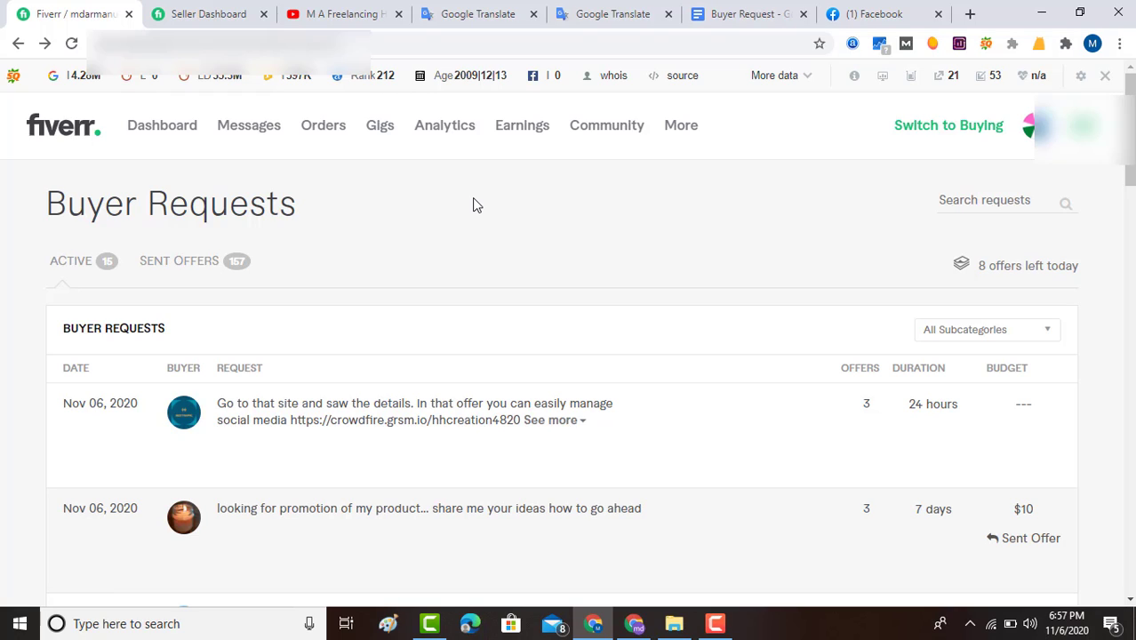
scroll(516, 400, down, 9)
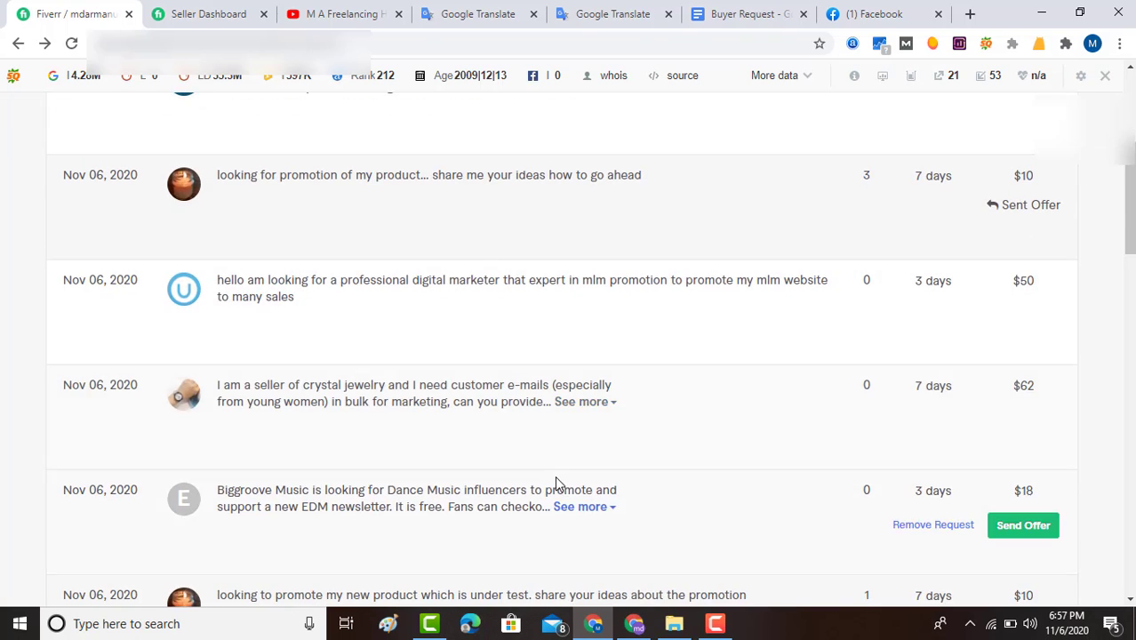
scroll(496, 525, up, 9)
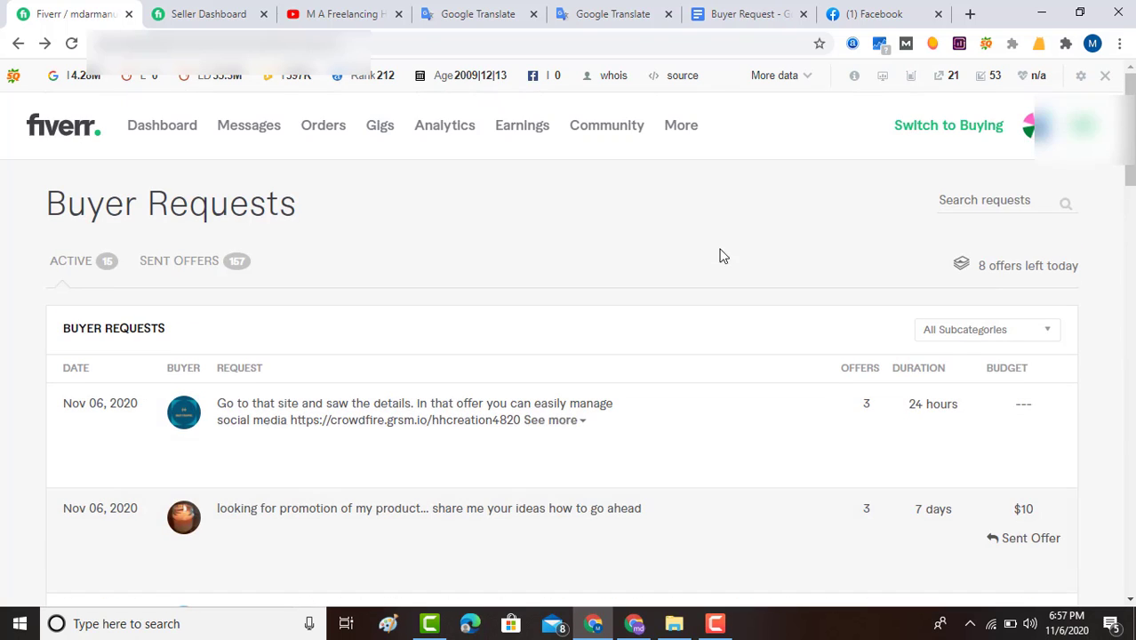